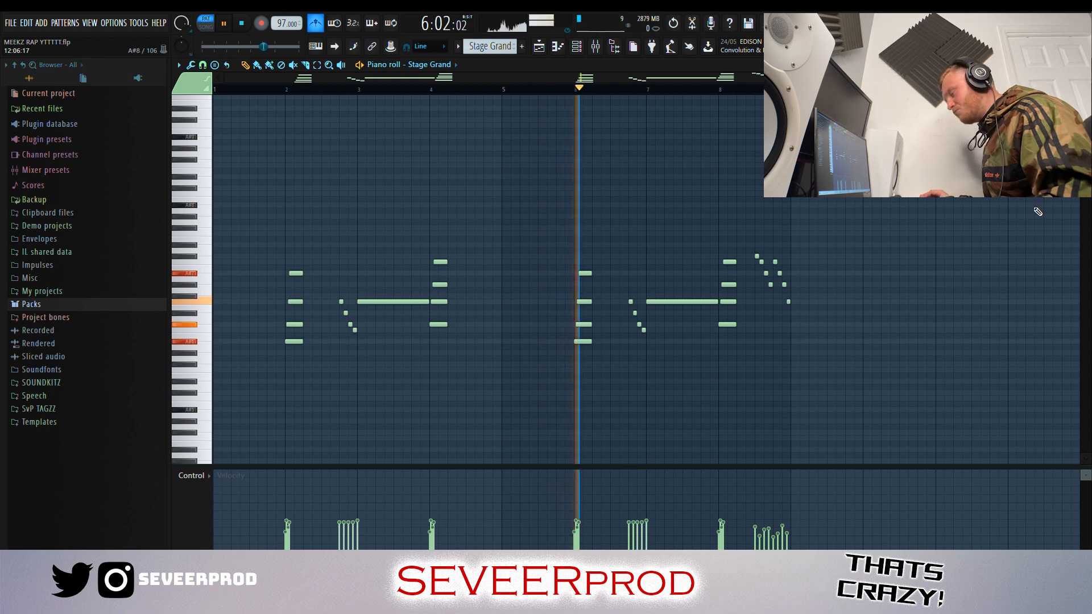
pyautogui.scroll(2, 1024, 215)
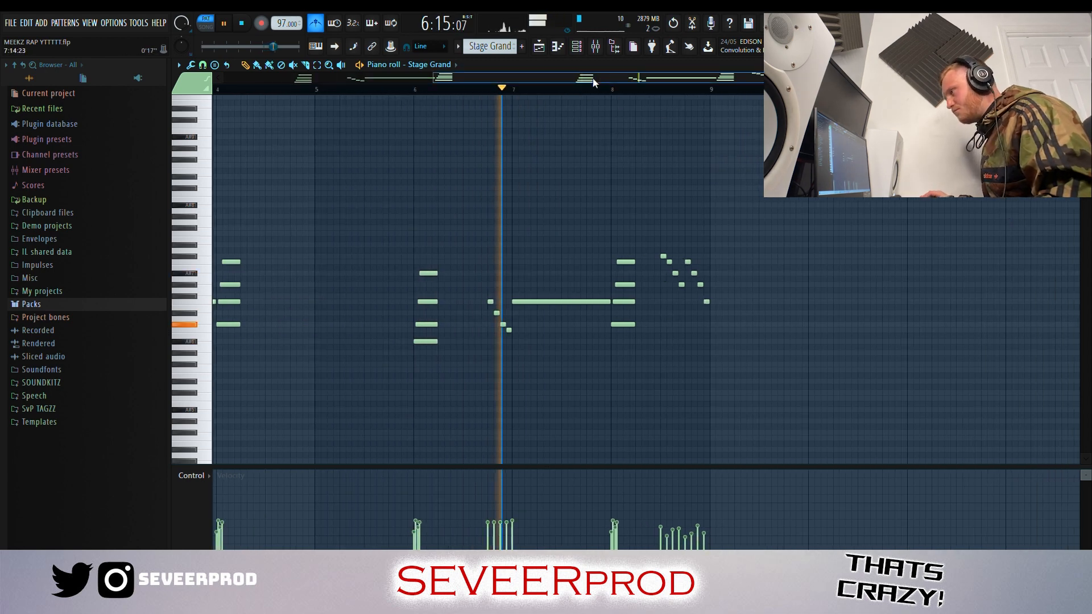
pyautogui.moveTo(638, 87); pyautogui.dragTo(680, 95)
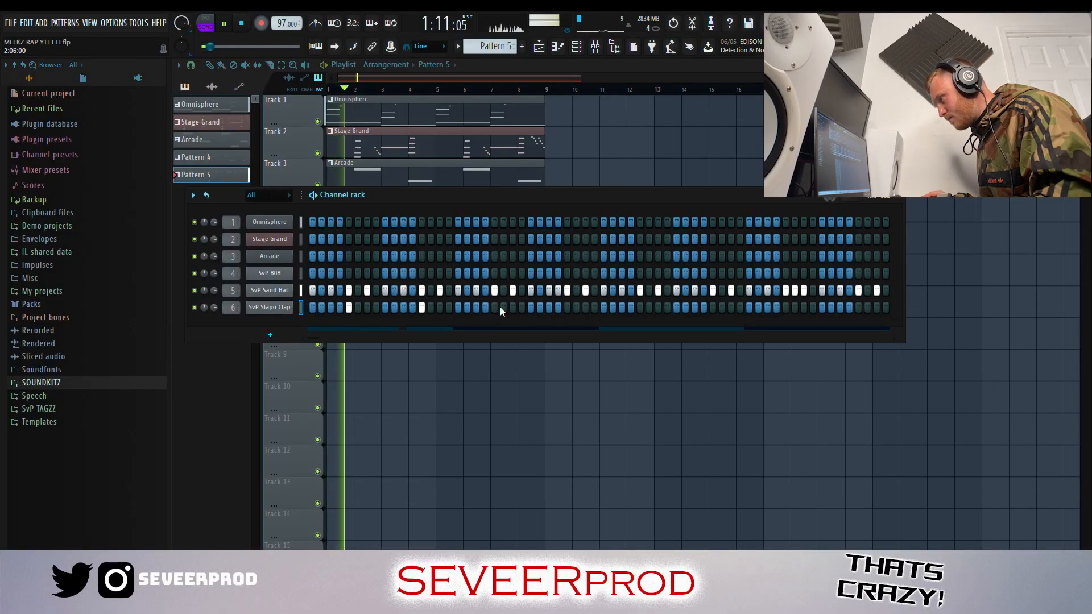
# Fill in the SvP Slapo Clap hits on every eighth step and duplicate its notes across bars 5 to 8.
pyautogui.click(495, 308)
pyautogui.click(567, 308)
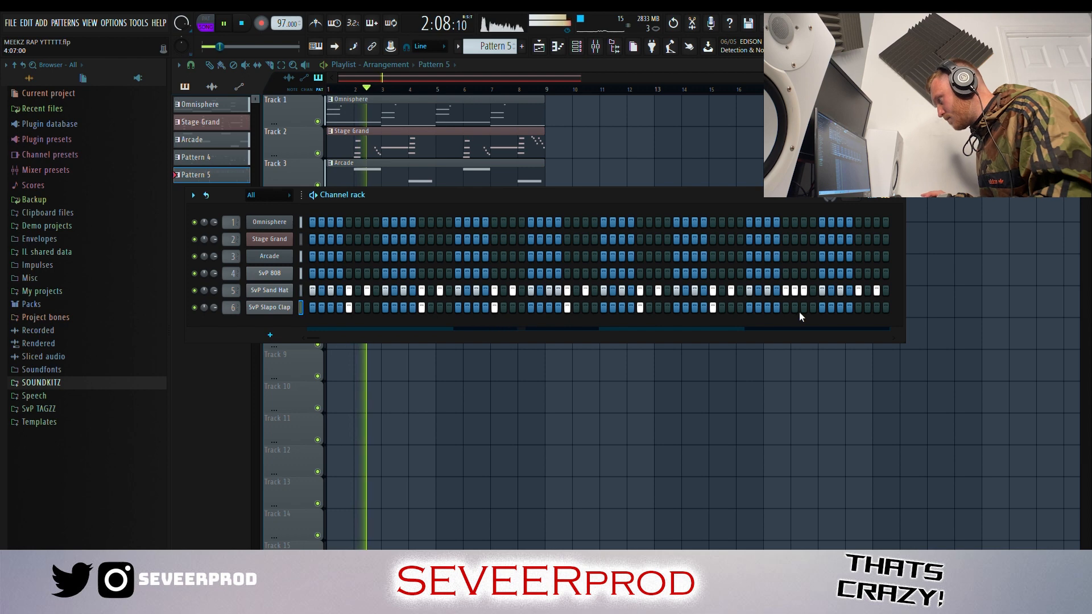
pyautogui.rightClick(297, 307)
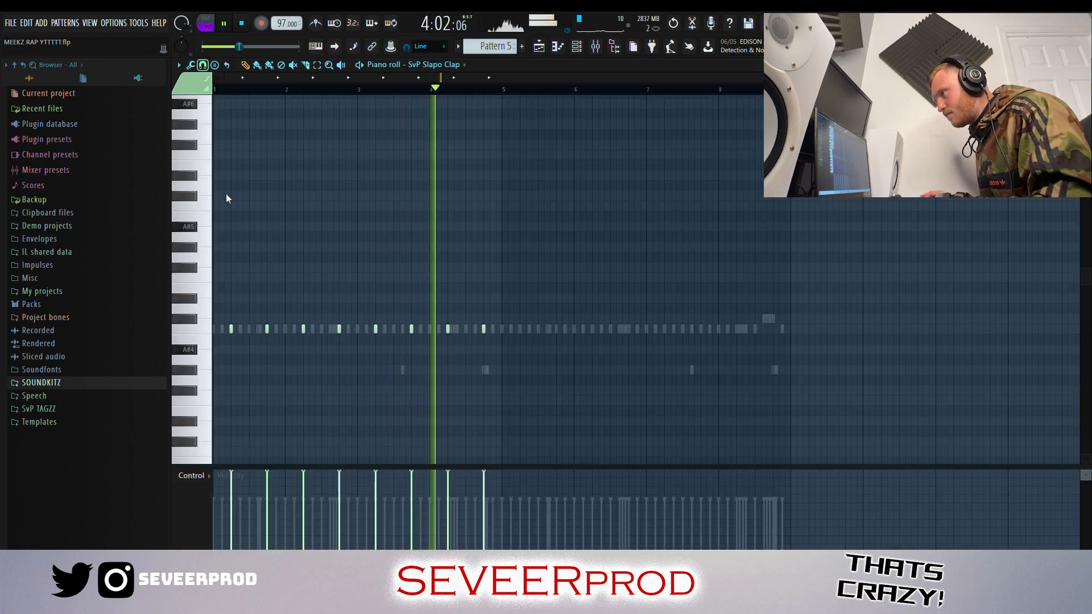
pyautogui.hotkey('ctrl', 'a')
pyautogui.hotkey('ctrl', 'b')
pyautogui.click(511, 336)
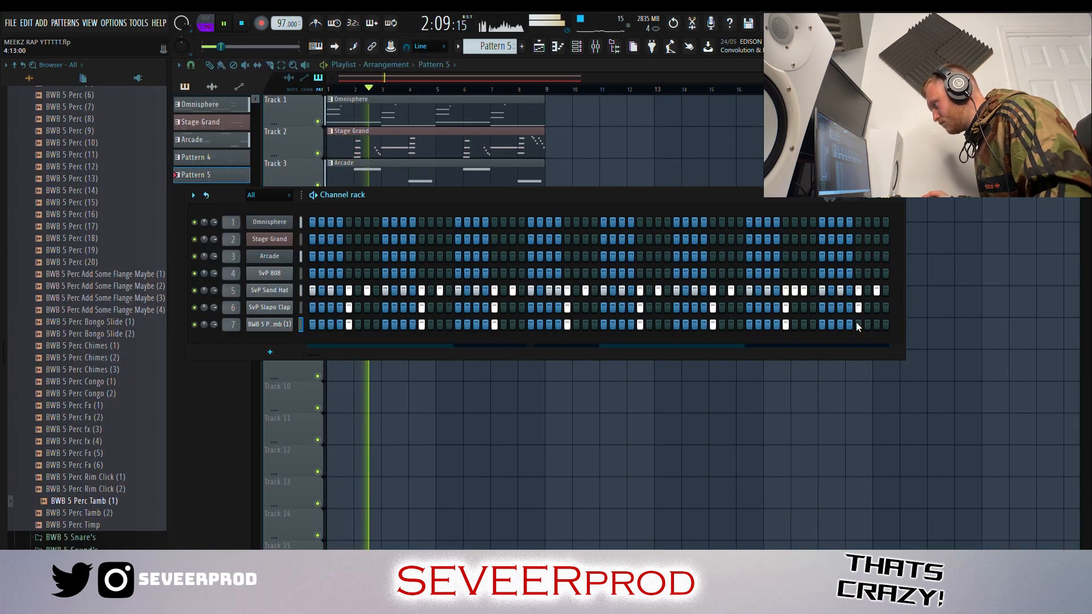
# Duplicate the BWB 5 Perc Tamb (1) notes from bars 1 to 4 across bars 5 to 8.
pyautogui.rightClick(290, 325)
pyautogui.click(307, 335)
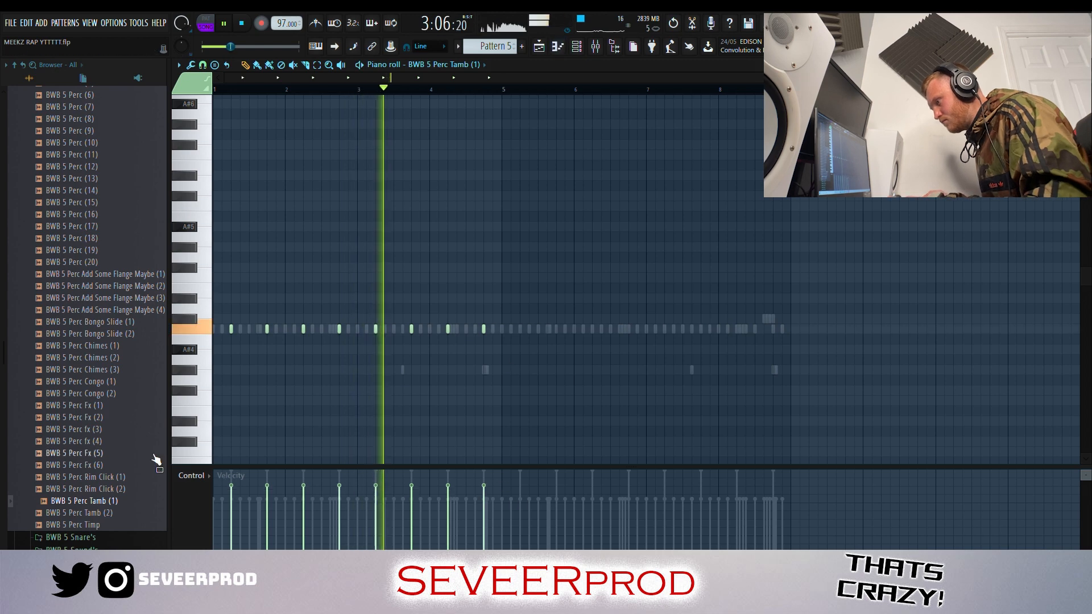
pyautogui.moveTo(227, 329); pyautogui.dragTo(777, 329)
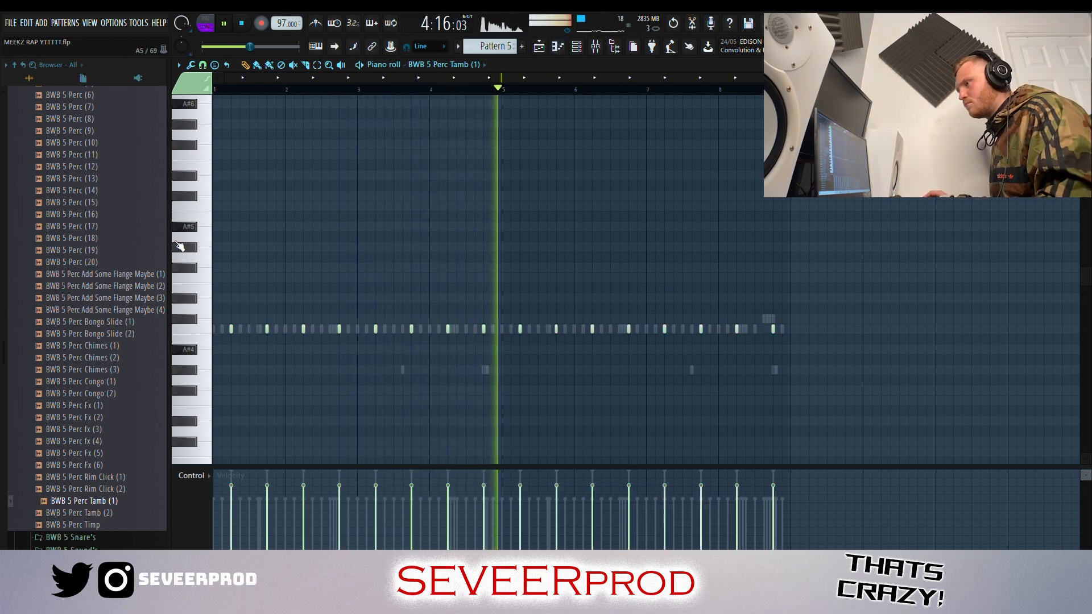
# Load SvP Snapper OH from the Saturn Drum Kit and copy its two open hat notes from bar 1 to the same place in bar 5.
pyautogui.scroll(1, 341, 245)
pyautogui.scroll(7, 130, 228)
pyautogui.scroll(12, 126, 228)
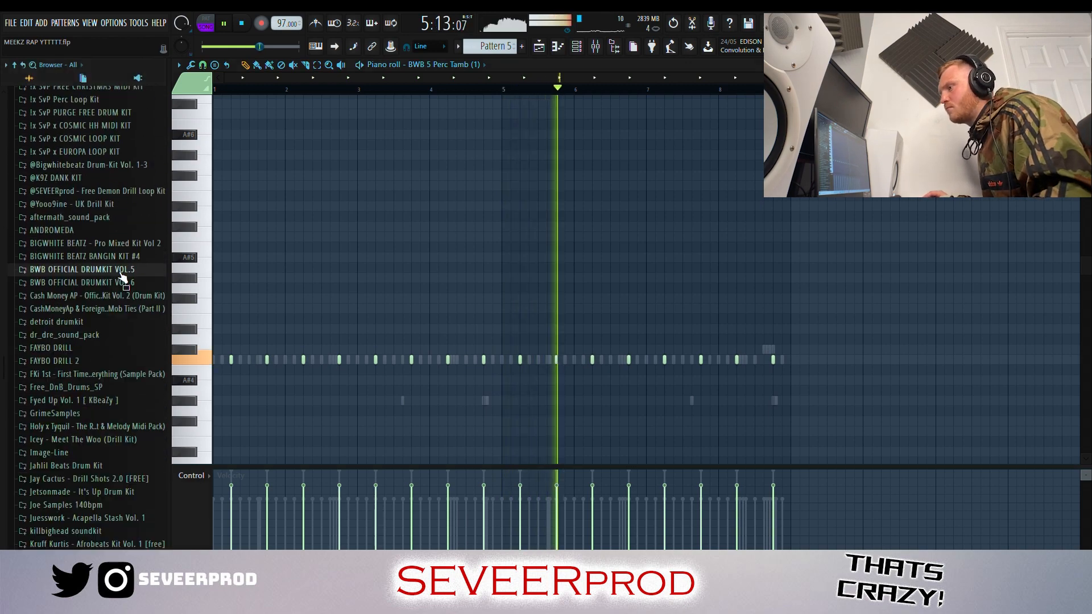
pyautogui.click(108, 190)
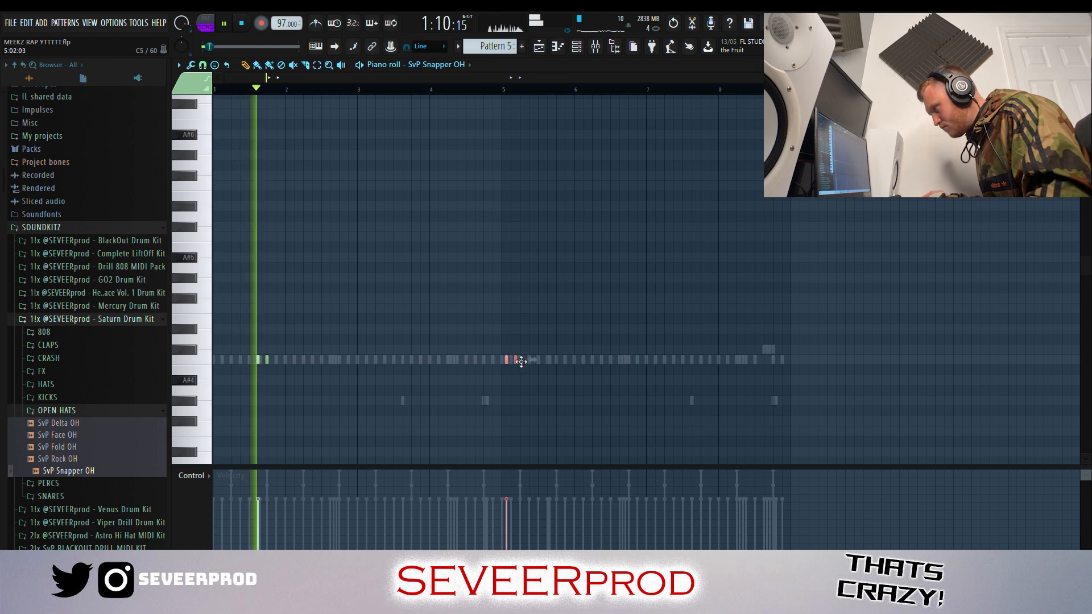
pyautogui.click(553, 361)
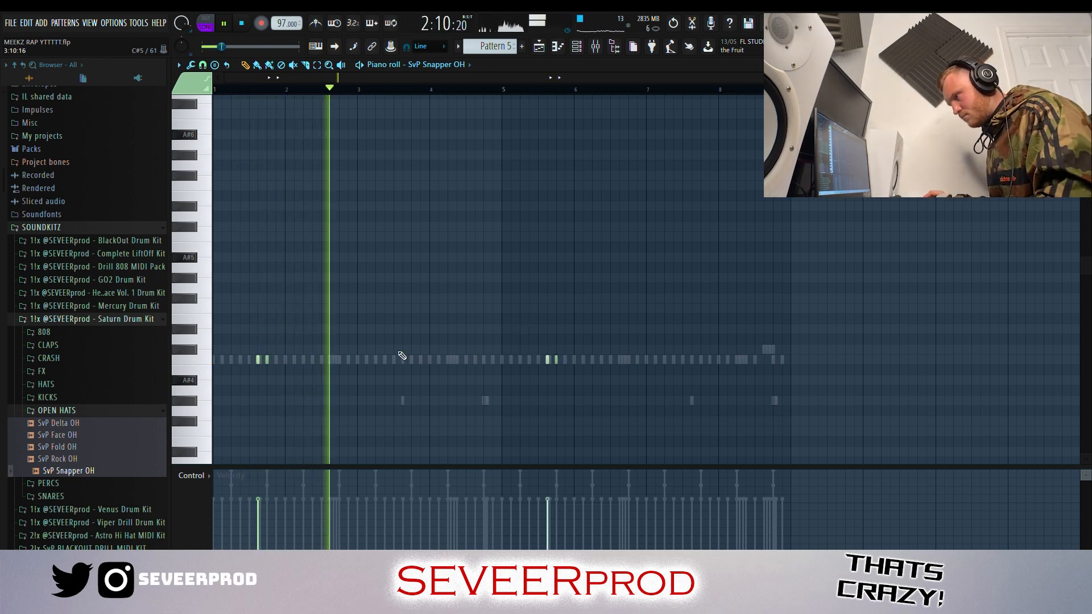
# Add two SvP Snapper OH notes in the second half of bar 8 and lower the first one's velocity.
pyautogui.click(577, 46)
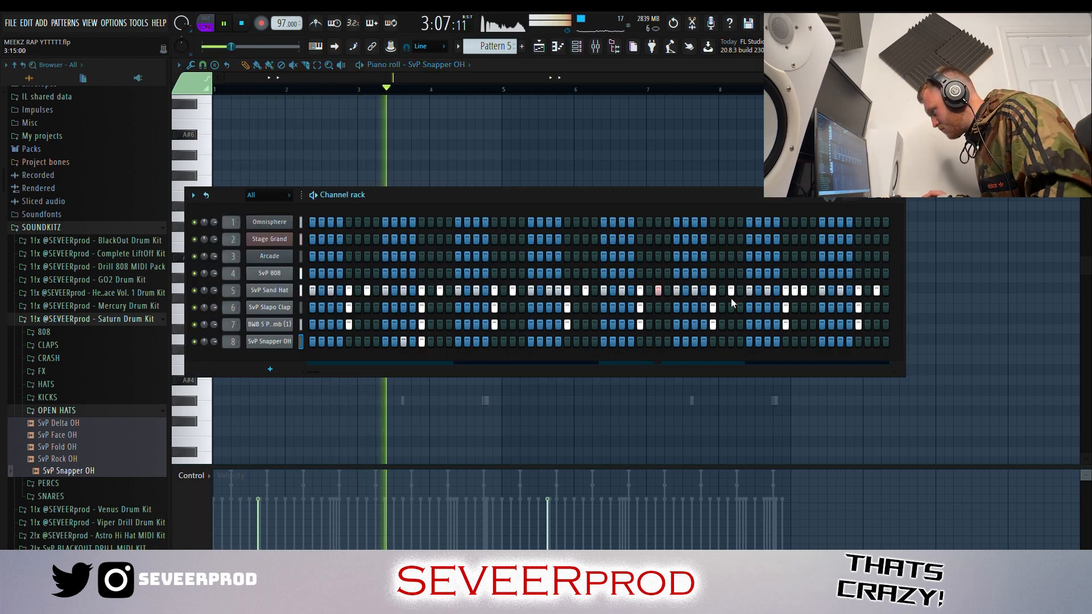
pyautogui.press('F6')
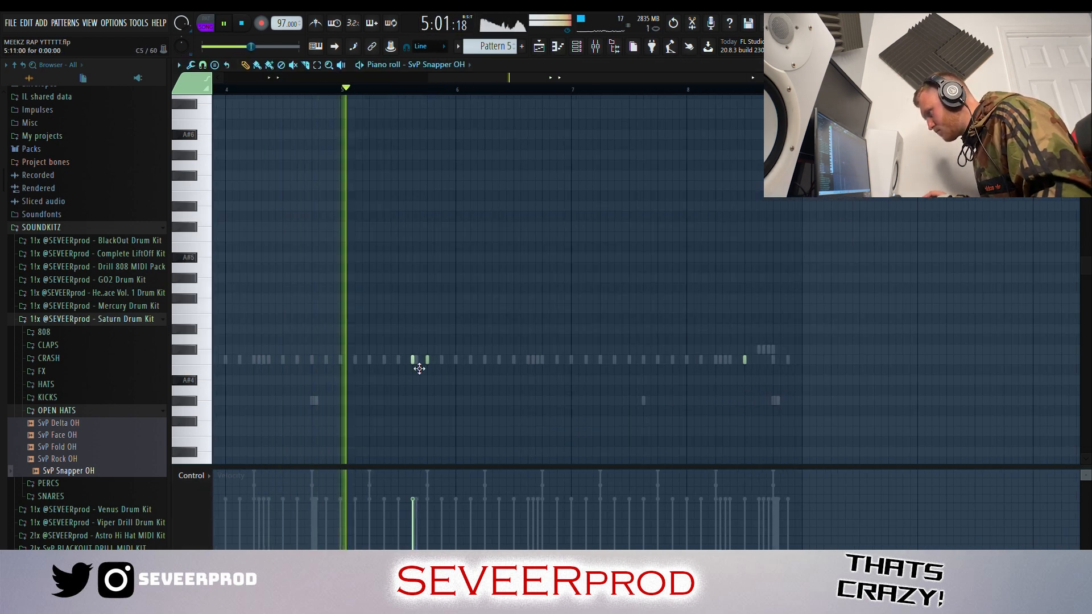
pyautogui.click(745, 360)
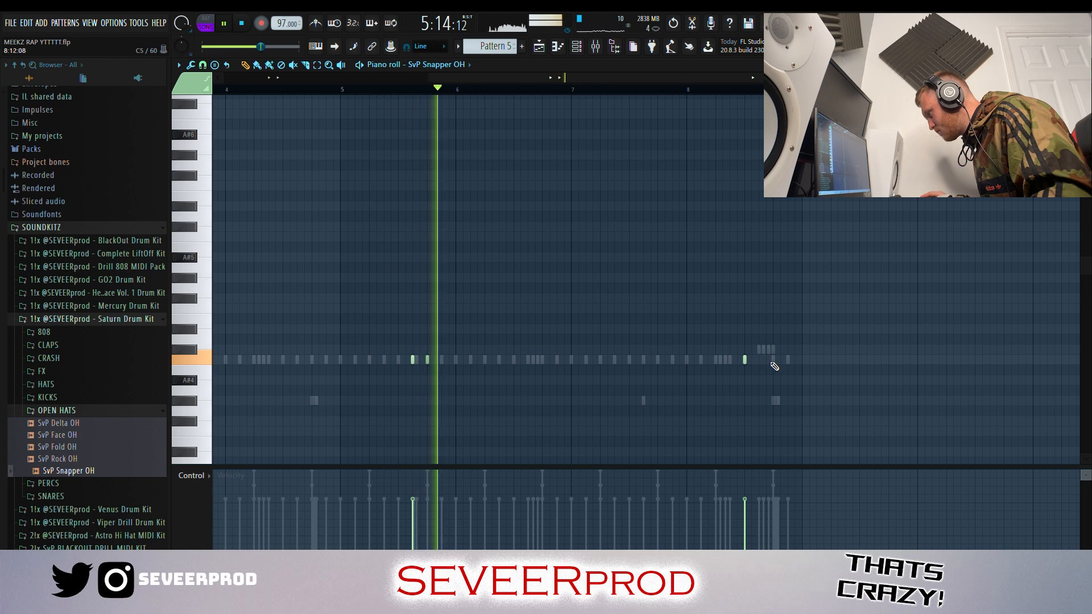
pyautogui.click(774, 360)
pyautogui.scroll(-2, 778, 367)
pyautogui.click(754, 531)
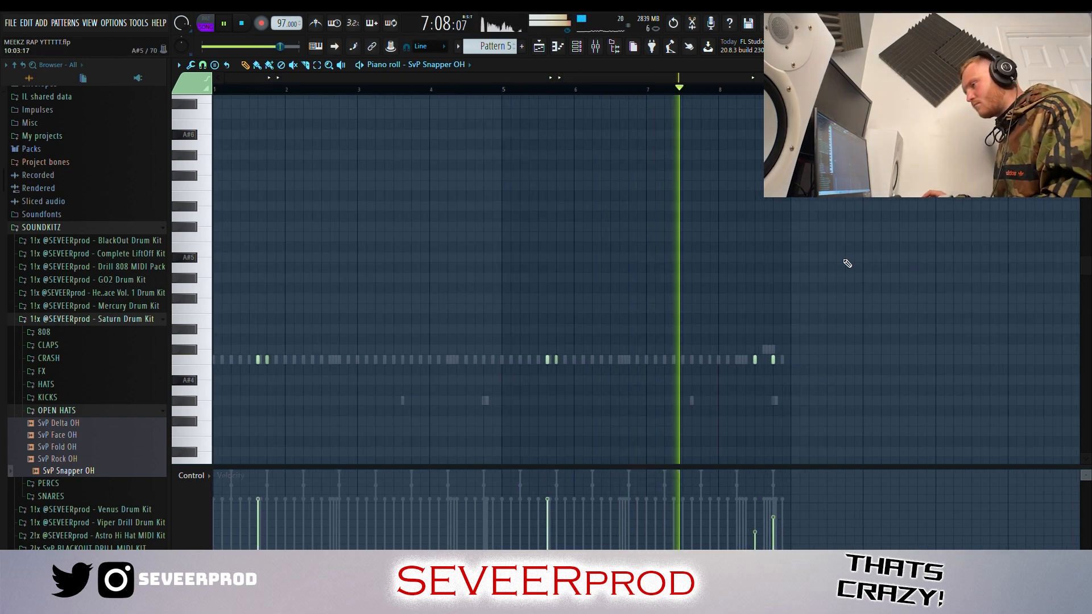
# Load BWB 5 Perc (2) from BWB OFFICIAL DRUMKIT VOL.5, place four hits in bar 2 and copy them to bar 6.
pyautogui.click(114, 229)
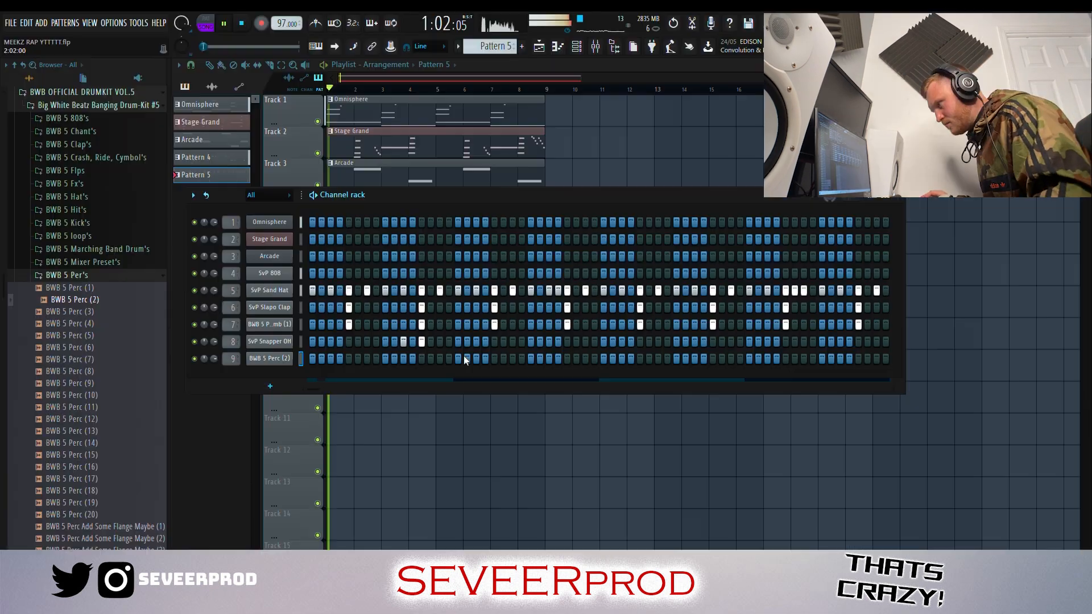
pyautogui.click(485, 359)
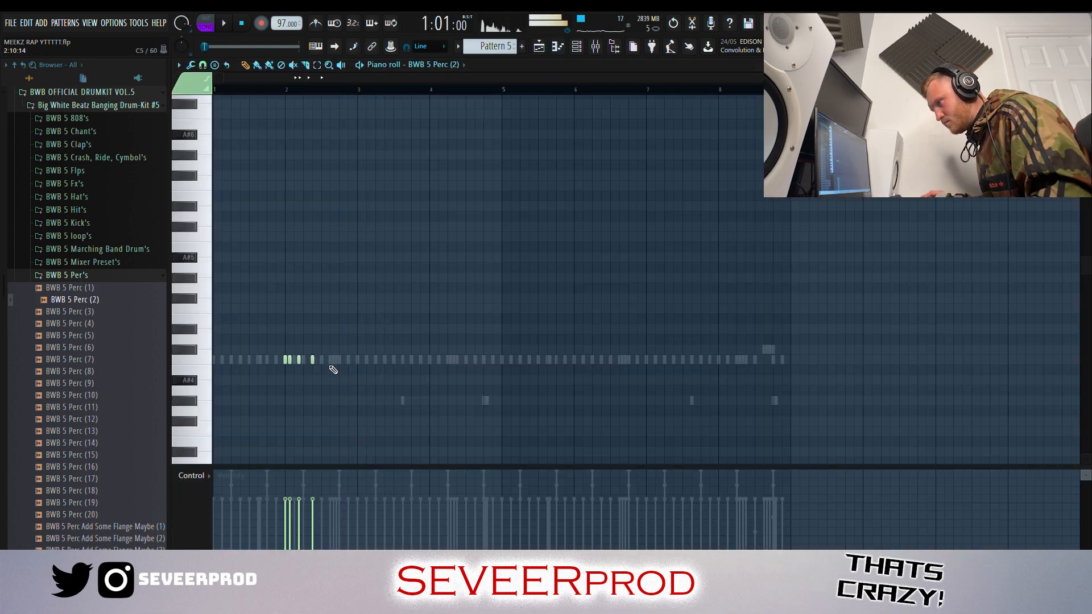
pyautogui.hotkey('ctrl', 'a')
pyautogui.moveTo(290, 365); pyautogui.dragTo(580, 365)
pyautogui.hotkey('ctrl', 'd')
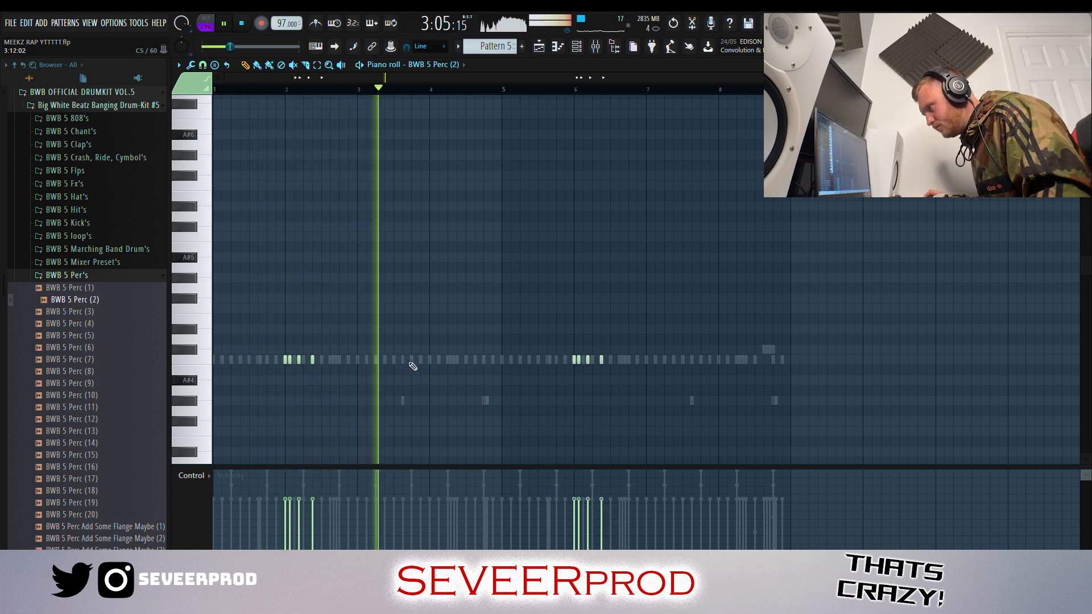
# Add three descending BWB 5 Perc (2) notes, D#5, C#5 and C5, near the end of bar 8.
pyautogui.scroll(3, 413, 366)
pyautogui.scroll(7, 140, 257)
pyautogui.scroll(10, 140, 257)
pyautogui.scroll(-4, 709, 349)
pyautogui.scroll(4, 760, 385)
pyautogui.scroll(-3, 743, 344)
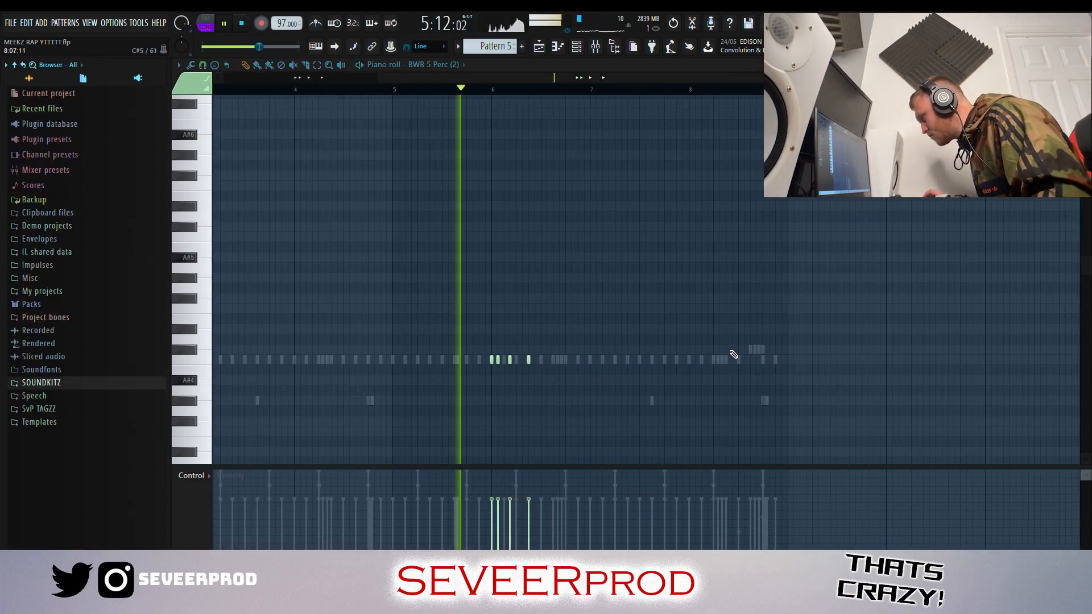
pyautogui.scroll(6, 785, 340)
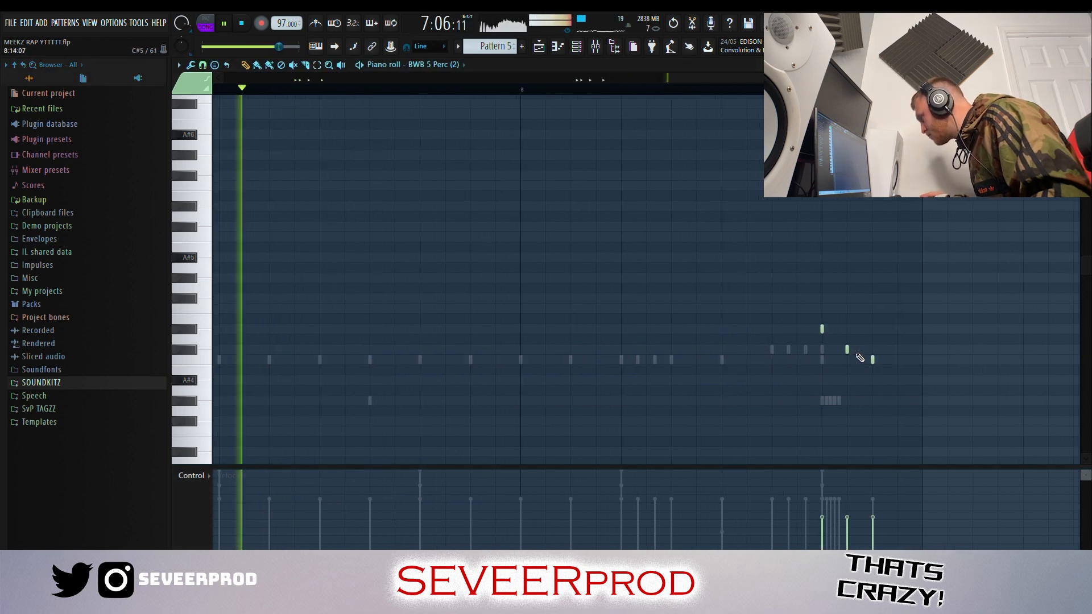
pyautogui.scroll(-8, 888, 350)
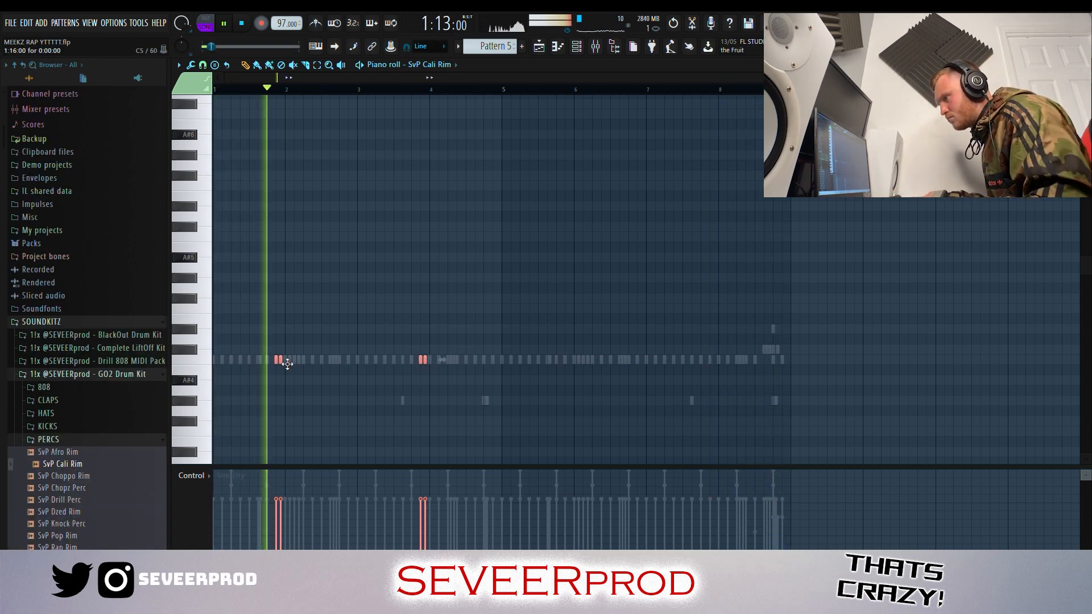
# Copy the paired SvP Cali Rim hits at the ends of bars 1 and 3 to bars 5 and 7.
pyautogui.moveTo(284, 366); pyautogui.dragTo(572, 366)
pyautogui.hotkey('ctrl', 'd')
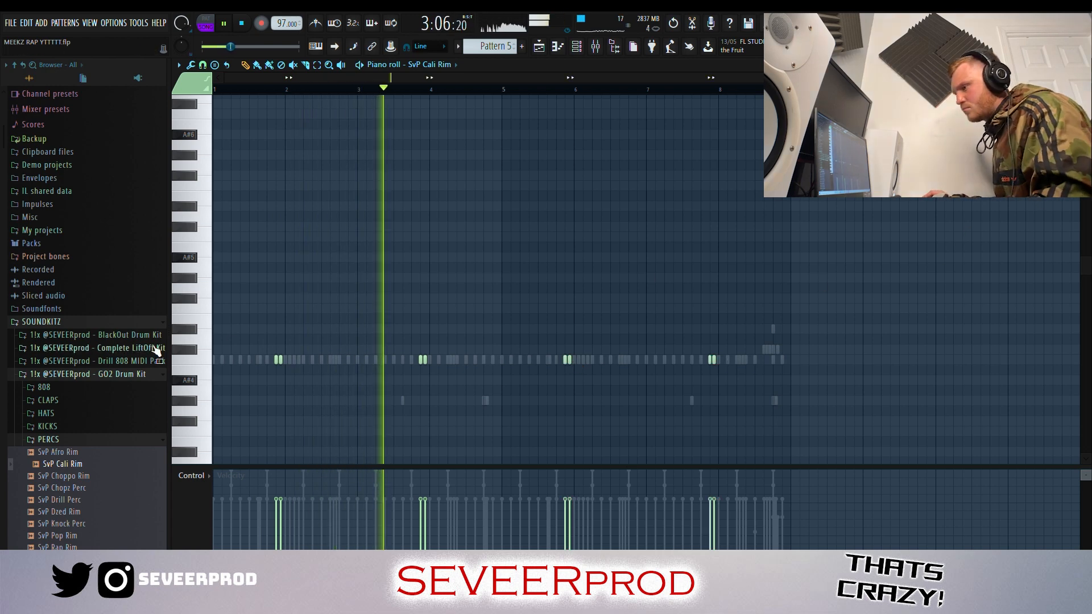
# Load SvP Tri1 Perc and place one hit midway through bars 2, 4, 6 and 8.
pyautogui.click(142, 323)
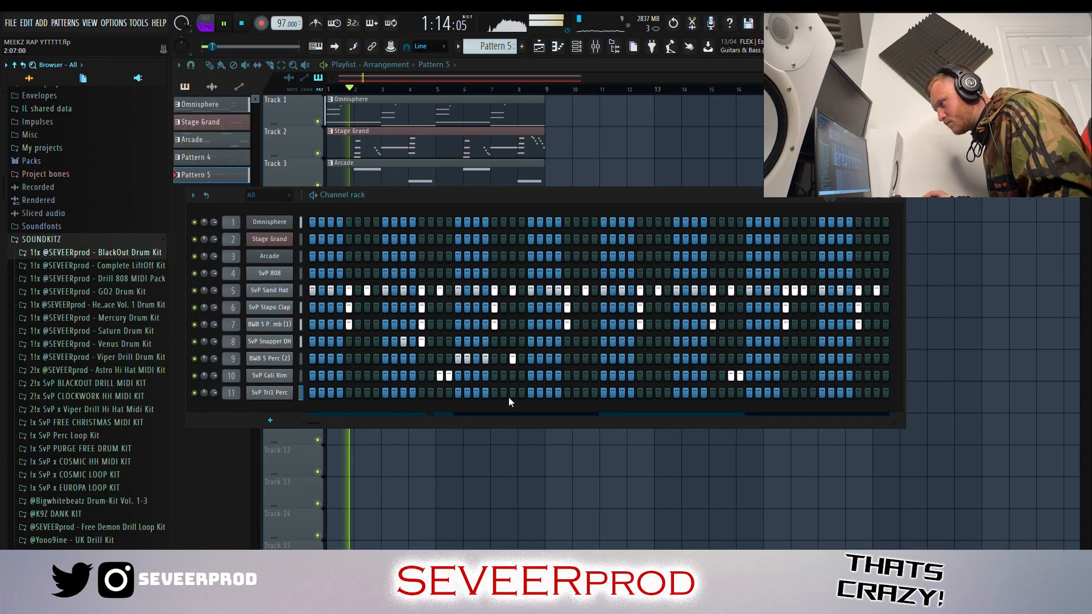
pyautogui.click(531, 396)
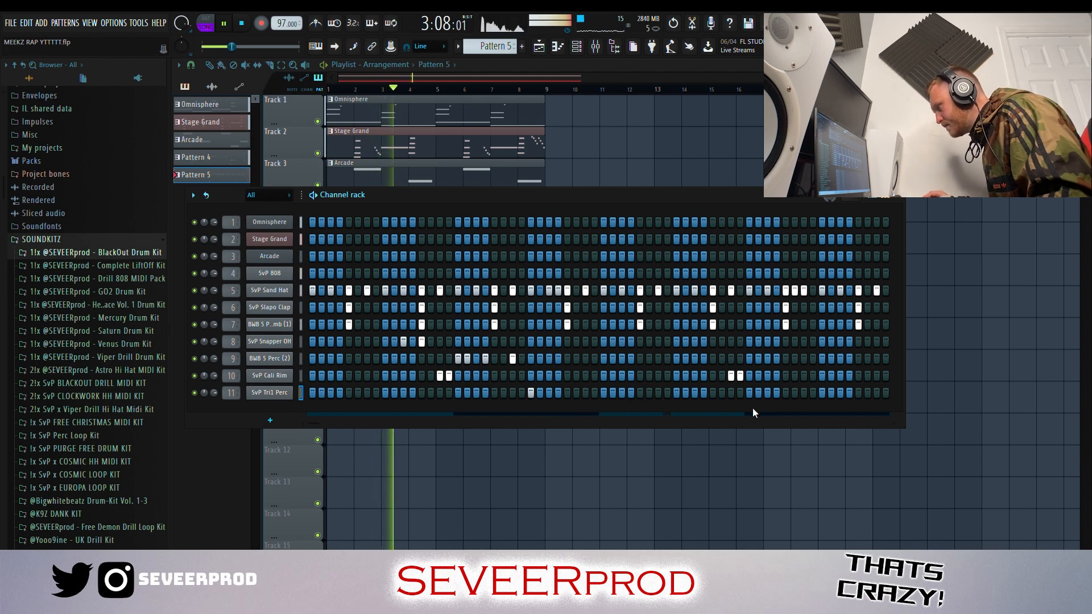
pyautogui.press('F7')
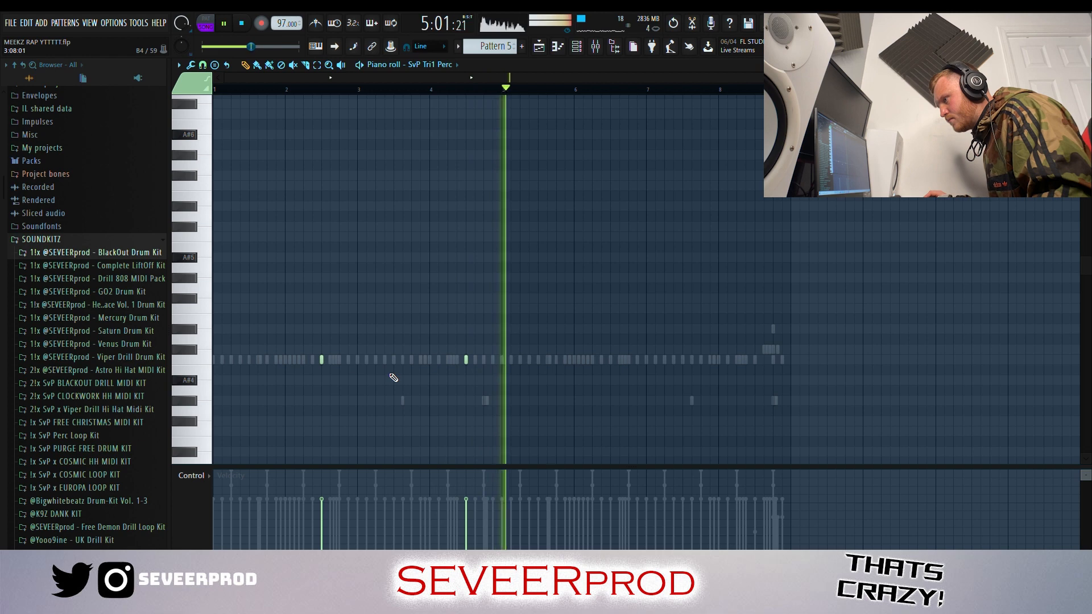
pyautogui.moveTo(507, 377)
pyautogui.mouseDown()
pyautogui.moveTo(289, 356)
pyautogui.moveTo(612, 368)
pyautogui.mouseUp()
pyautogui.click(1022, 201)
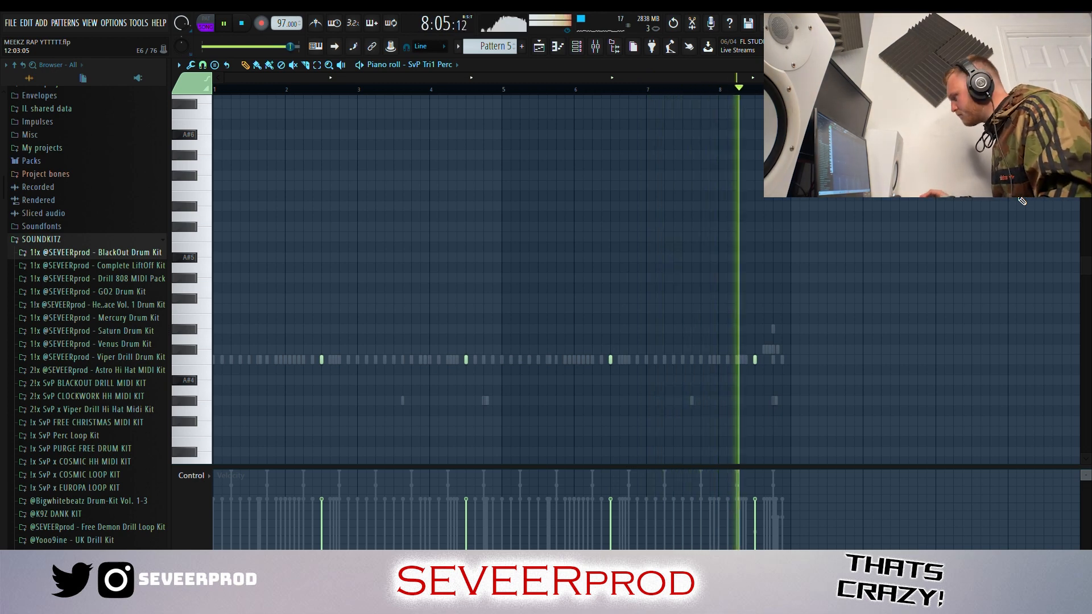
# Select the notes in the first half of the pattern and copy them into its second half.
pyautogui.moveTo(534, 377); pyautogui.dragTo(273, 346)
pyautogui.moveTo(359, 368); pyautogui.dragTo(610, 371)
pyautogui.click(977, 224)
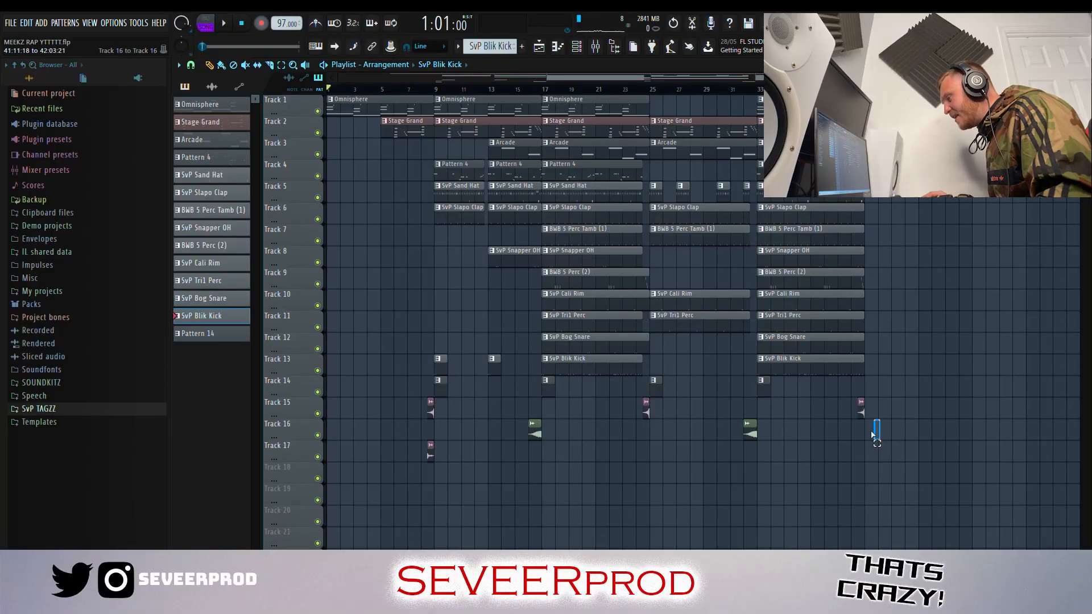
pyautogui.moveTo(872, 398); pyautogui.dragTo(383, 441)
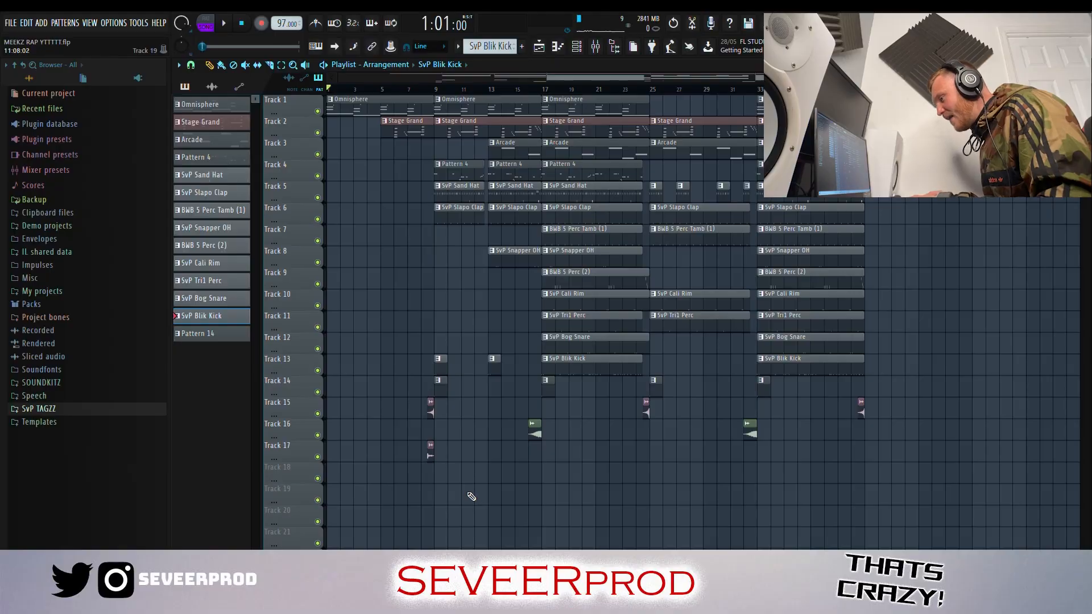
pyautogui.moveTo(443, 470); pyautogui.dragTo(395, 435)
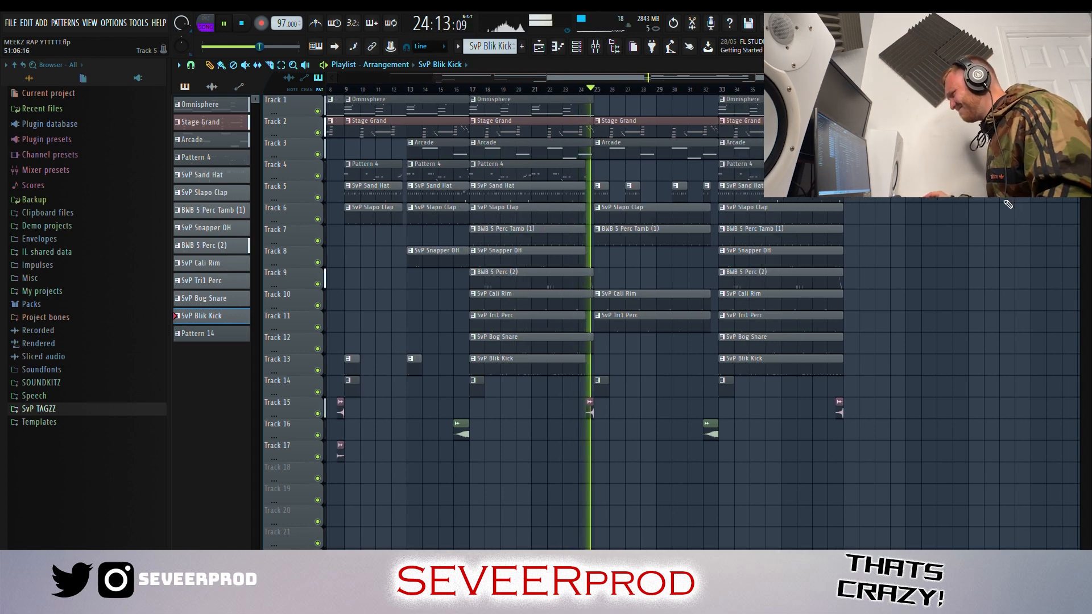
pyautogui.moveTo(624, 77); pyautogui.dragTo(700, 93)
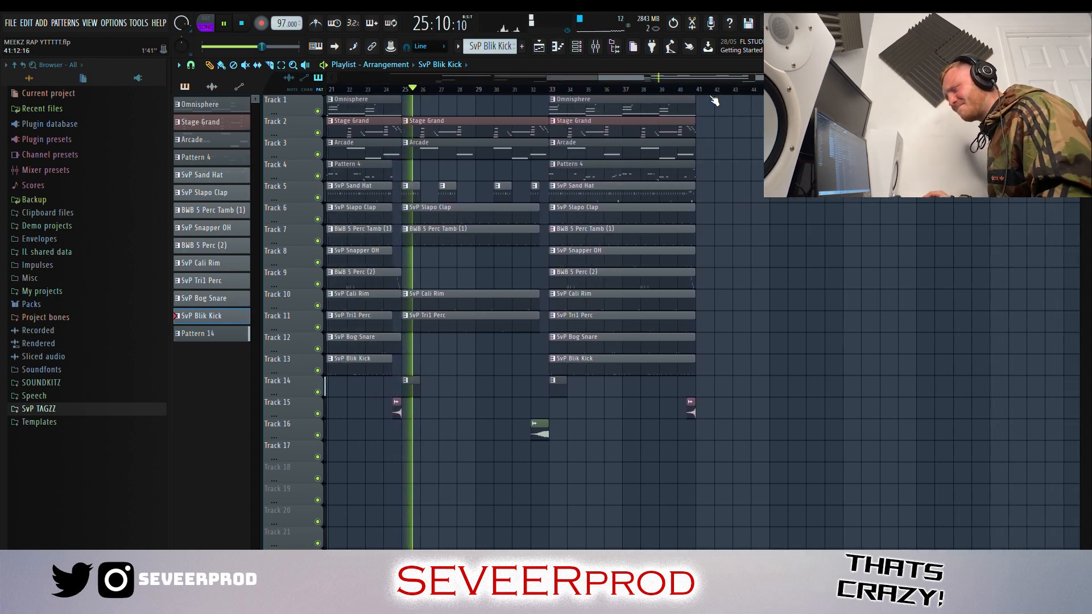